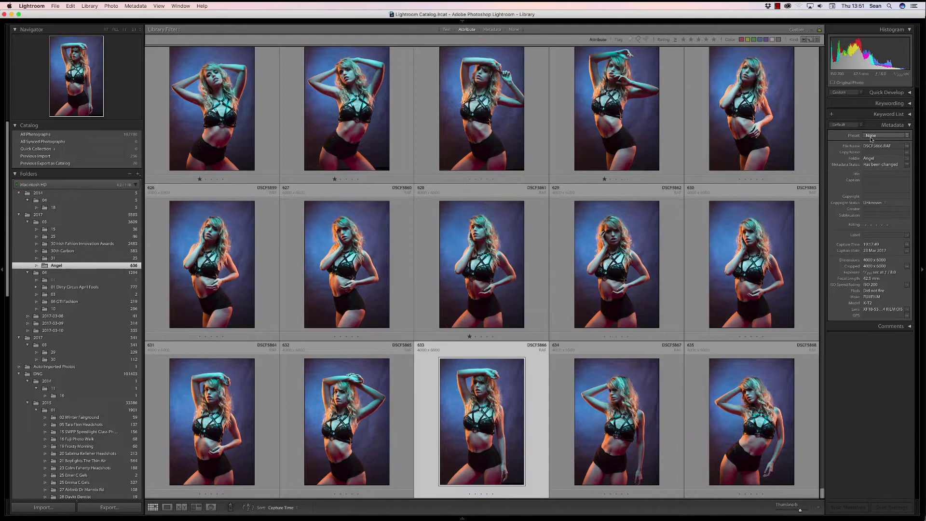
- Choose the 'empty' metadata preset, then open Edit Presets from the same Preset popup
{"action": "left_click", "coordinate": [872, 137]}
{"action": "left_click", "coordinate": [874, 144]}
{"action": "left_click", "coordinate": [880, 136]}
{"action": "left_click", "coordinate": [879, 144]}
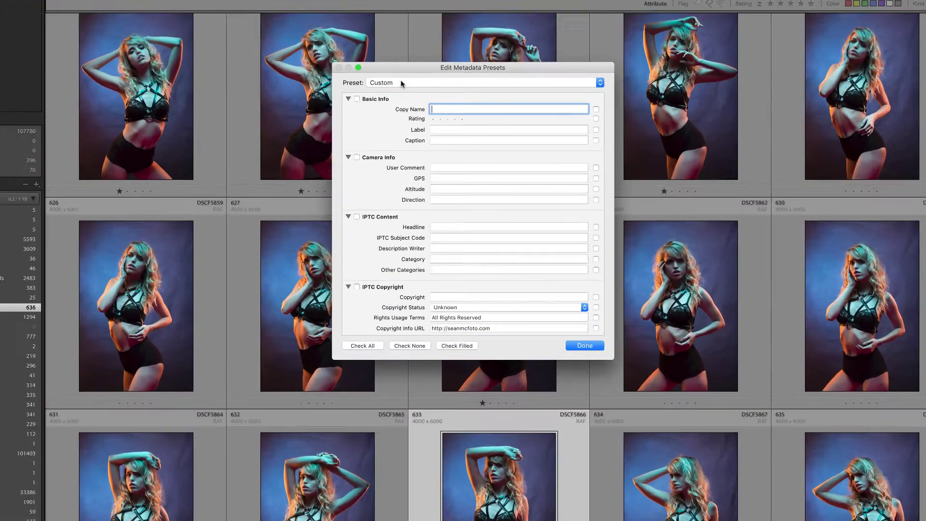
- Start from the empty preset, tick IPTC Copyright and IPTC Creator, and enter a ©2017 copyright notice with the photographer's name
{"action": "left_click", "coordinate": [401, 84]}
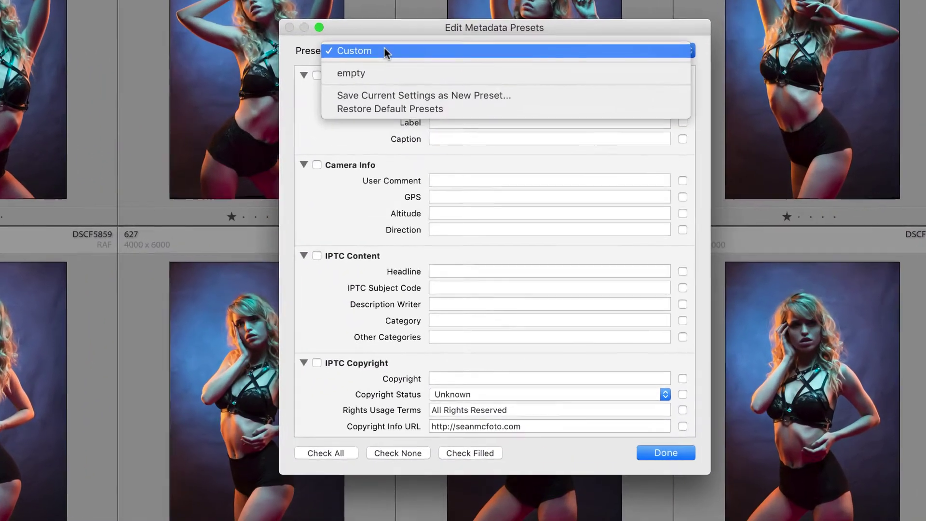
{"action": "left_click", "coordinate": [401, 96]}
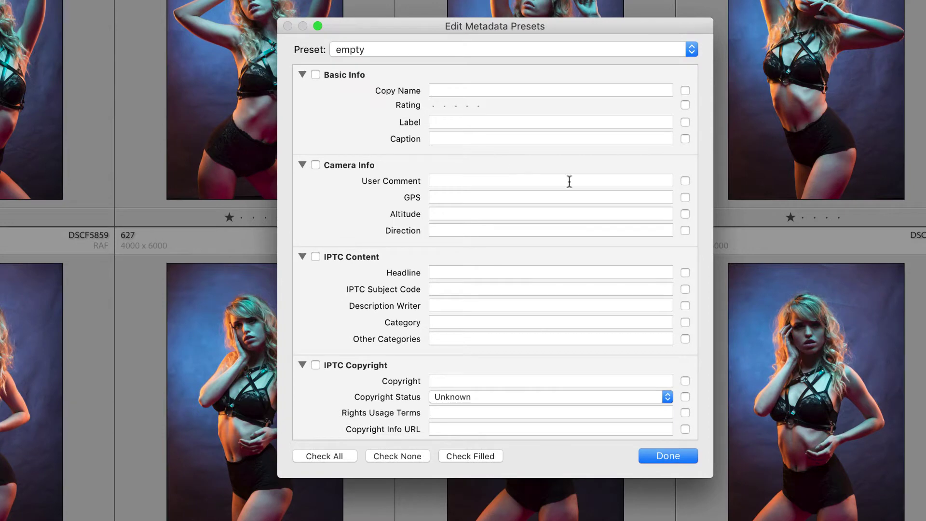
{"action": "scroll", "coordinate": [543, 199], "scroll_direction": "down", "scroll_amount": 5}
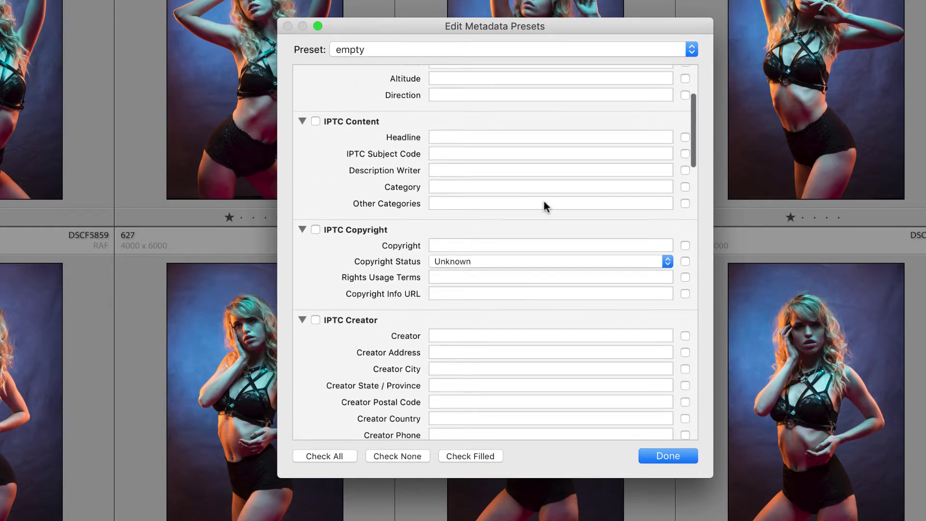
{"action": "left_click", "coordinate": [316, 226]}
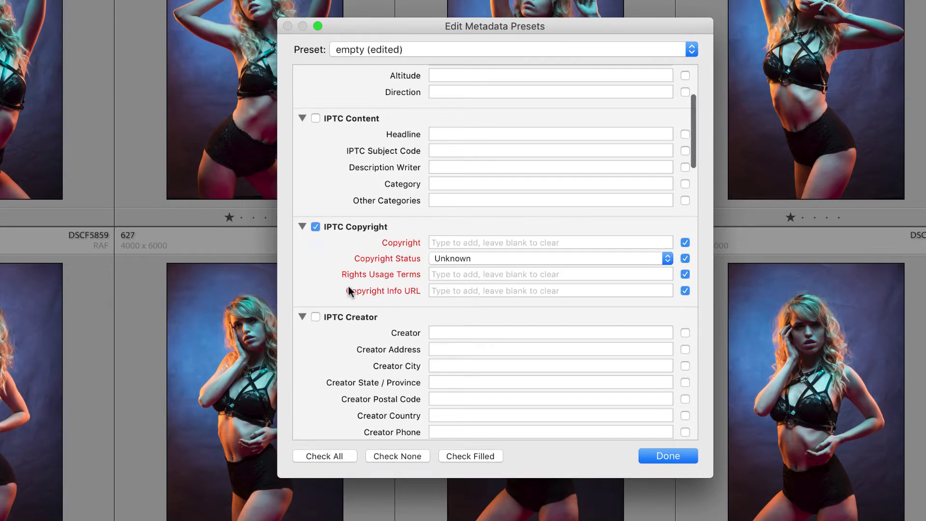
{"action": "left_click", "coordinate": [315, 317]}
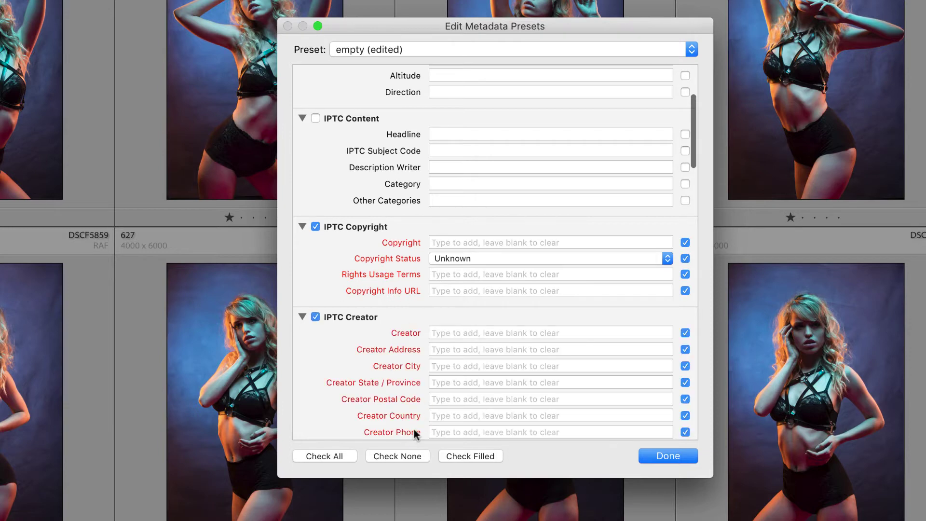
{"action": "left_click", "coordinate": [457, 242]}
{"action": "scroll", "coordinate": [457, 242], "scroll_direction": "up", "scroll_amount": 1}
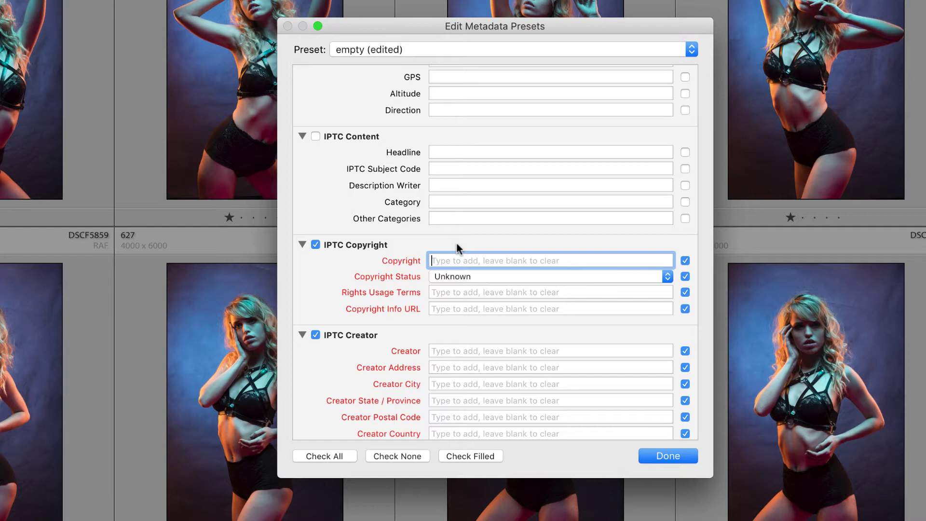
{"action": "type", "text": "©29"}
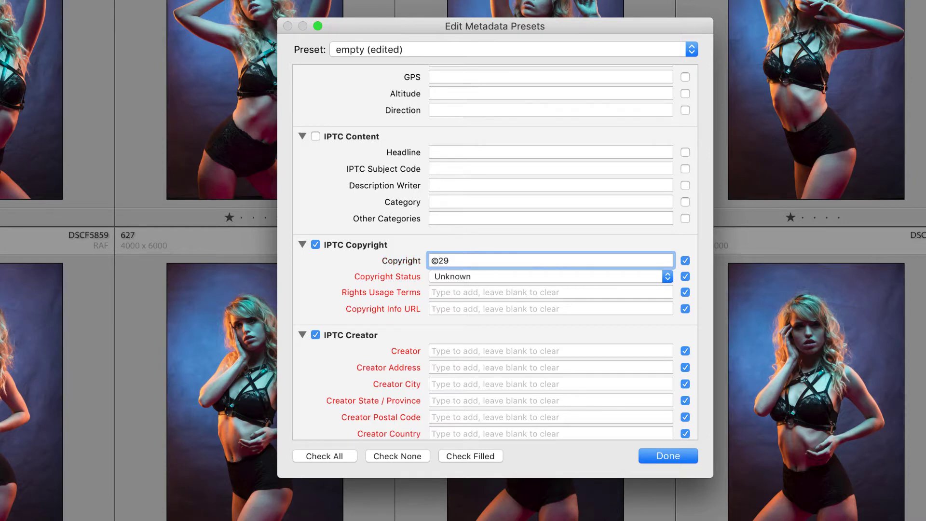
{"action": "key", "text": "BackSpace"}
{"action": "type", "text": "017 Sean McCormack"}
- Set Copyright Status to Copyrighted and Rights Usage Terms to 'All Rights Reserved'
{"action": "scroll", "coordinate": [532, 300], "scroll_direction": "down", "scroll_amount": 1}
{"action": "left_click", "coordinate": [514, 268]}
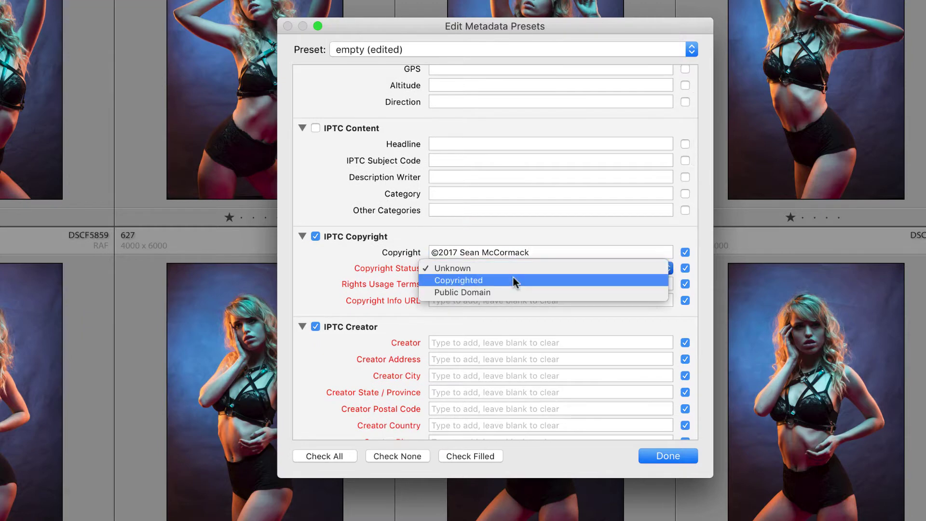
{"action": "left_click", "coordinate": [513, 276]}
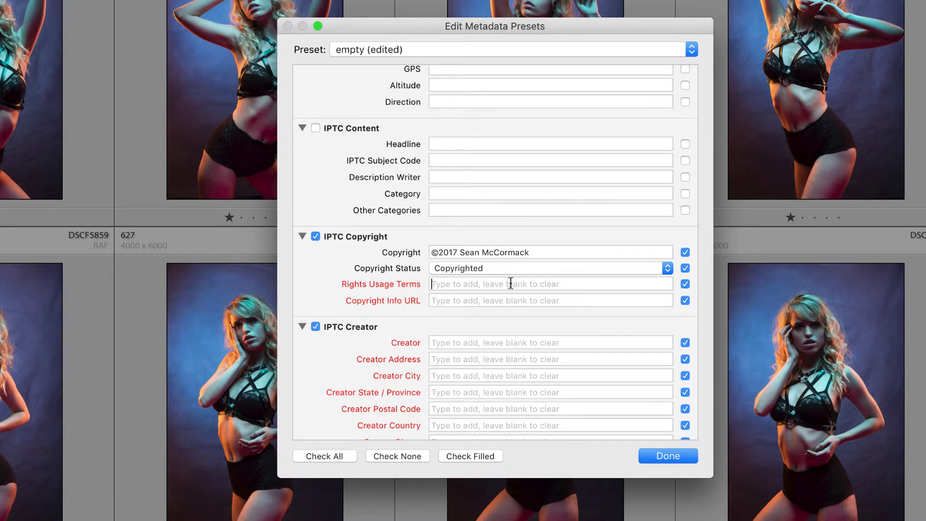
{"action": "left_click", "coordinate": [513, 283]}
{"action": "type", "text": "All "}
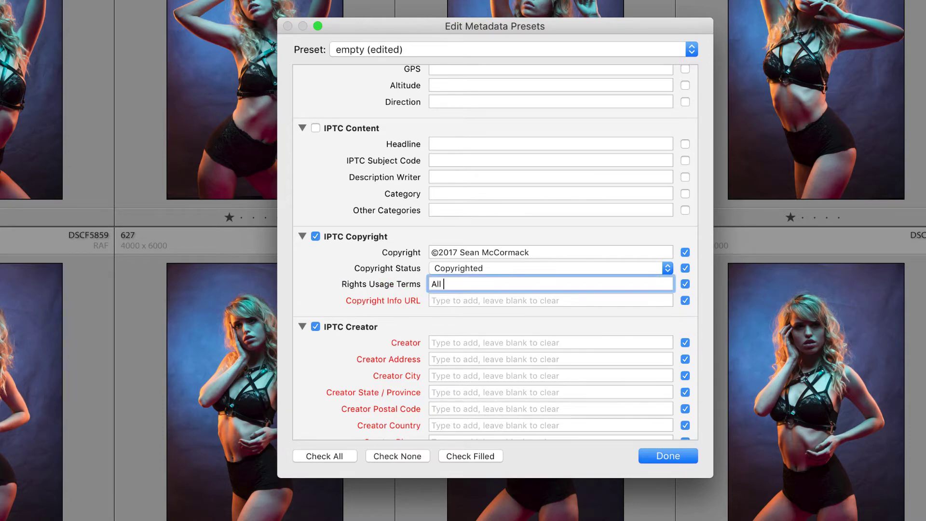
{"action": "type", "text": "Rights Reserved"}
- Enter the photographer's website as the Copyright Info URL
{"action": "left_click", "coordinate": [493, 300]}
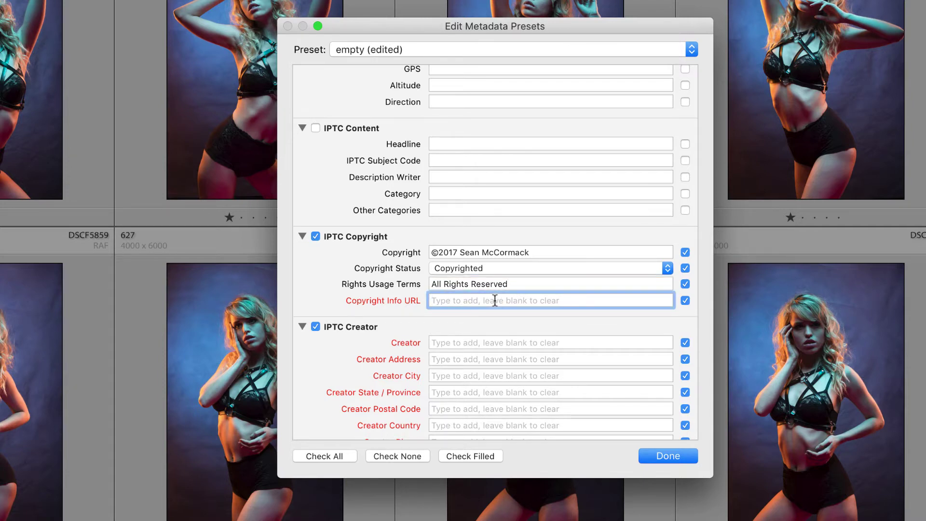
{"action": "type", "text": "http"}
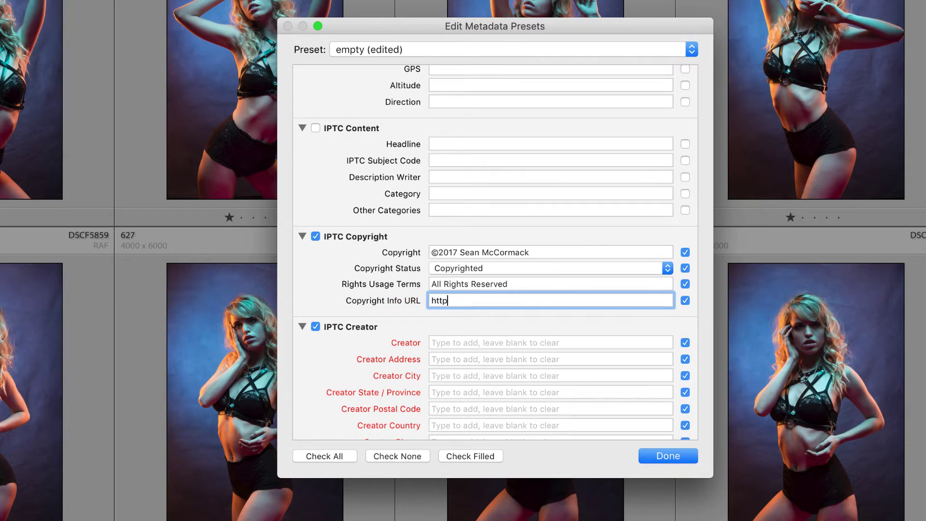
{"action": "type", "text": "://seanmcfiot"}
{"action": "key", "text": "BackSpace"}
{"action": "key", "text": "BackSpace"}
{"action": "key", "text": "BackSpace"}
{"action": "type", "text": "ot.com"}
{"action": "key", "text": "Left"}
{"action": "key", "text": "Left"}
{"action": "key", "text": "Left"}
{"action": "key", "text": "Left"}
{"action": "type", "text": "o"}
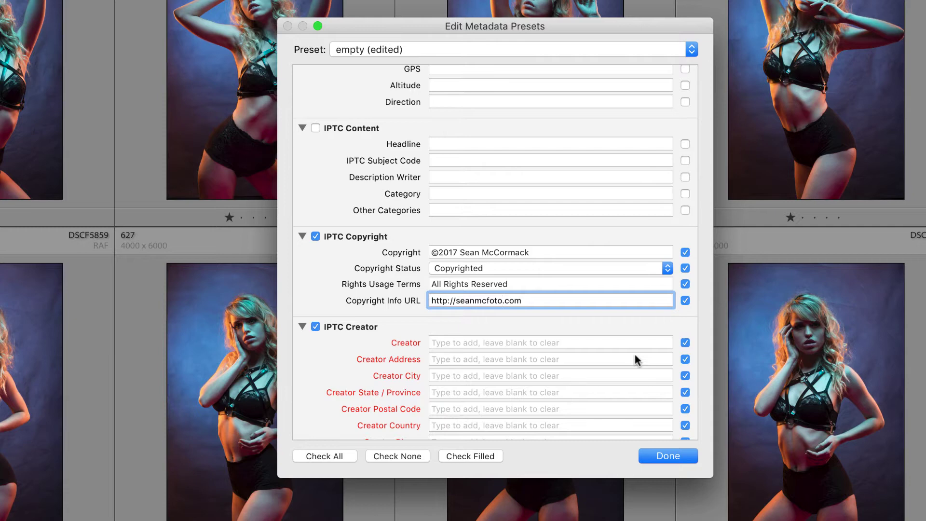
{"action": "left_click", "coordinate": [476, 341]}
- Enter the photographer's name as Creator and begin the street address
{"action": "type", "text": "Se"}
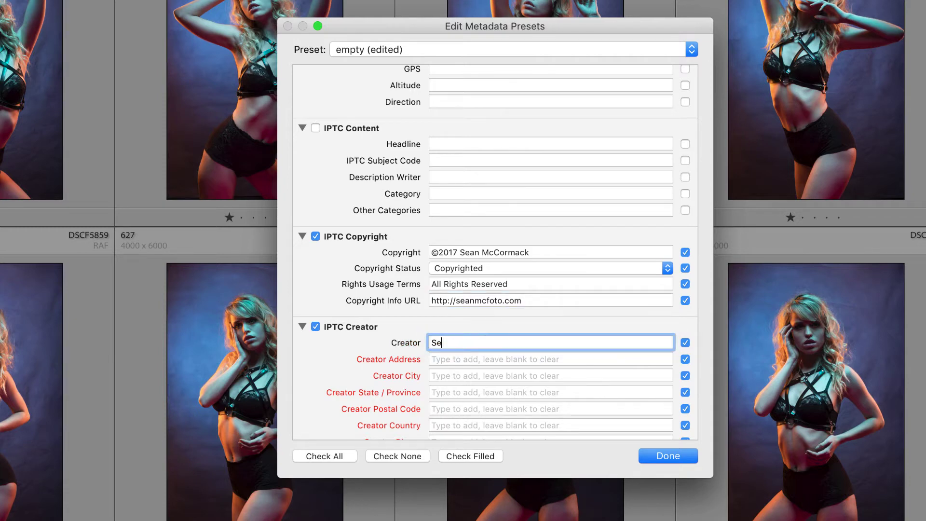
{"action": "type", "text": "an McCormack"}
{"action": "left_click", "coordinate": [488, 363]}
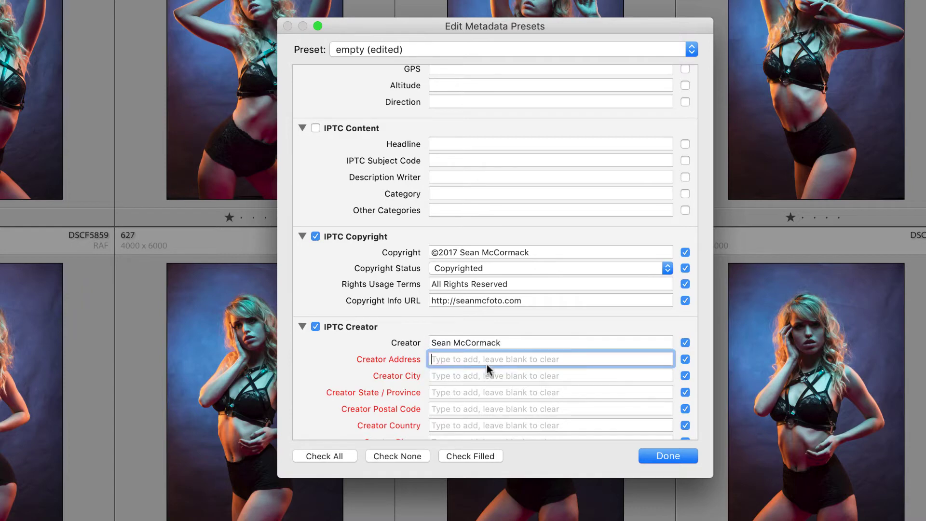
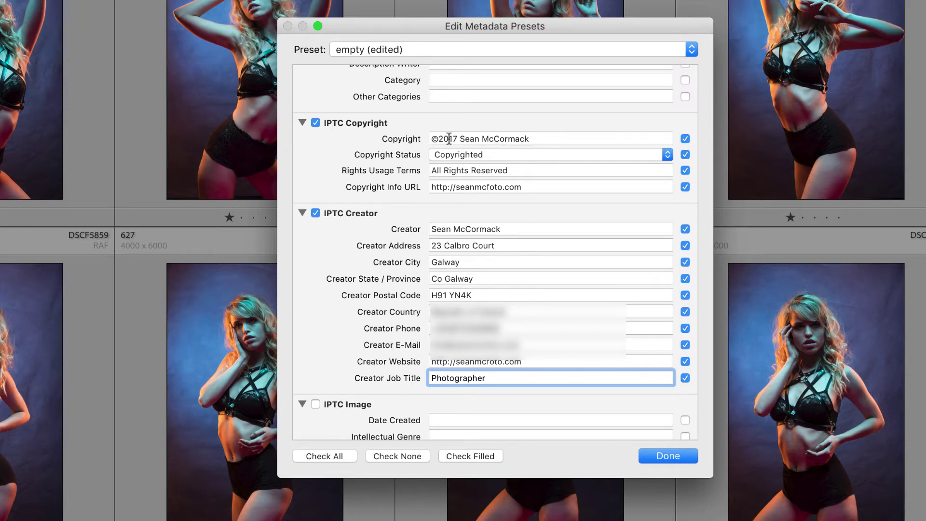
- Save the current copyright and creator settings as a new preset named '©2017'
{"action": "left_click", "coordinate": [442, 52]}
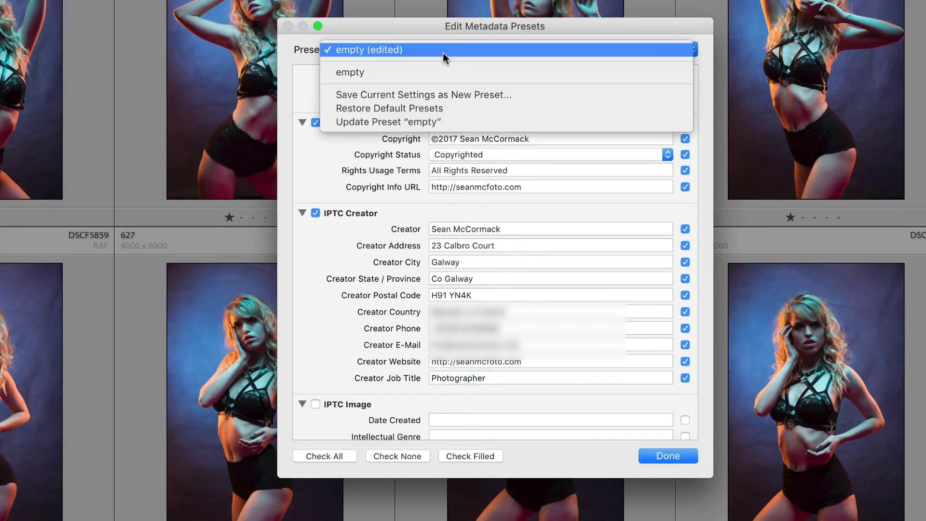
{"action": "left_click", "coordinate": [455, 95]}
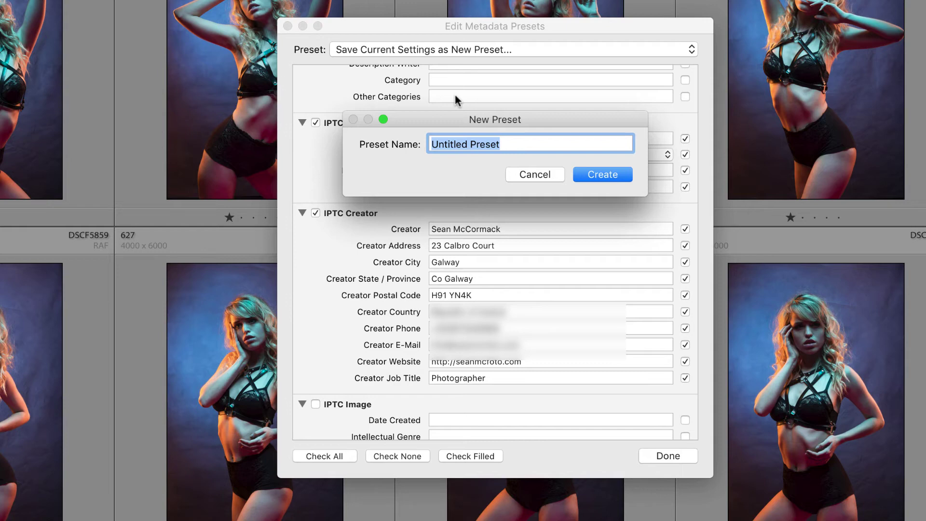
{"action": "type", "text": "©2"}
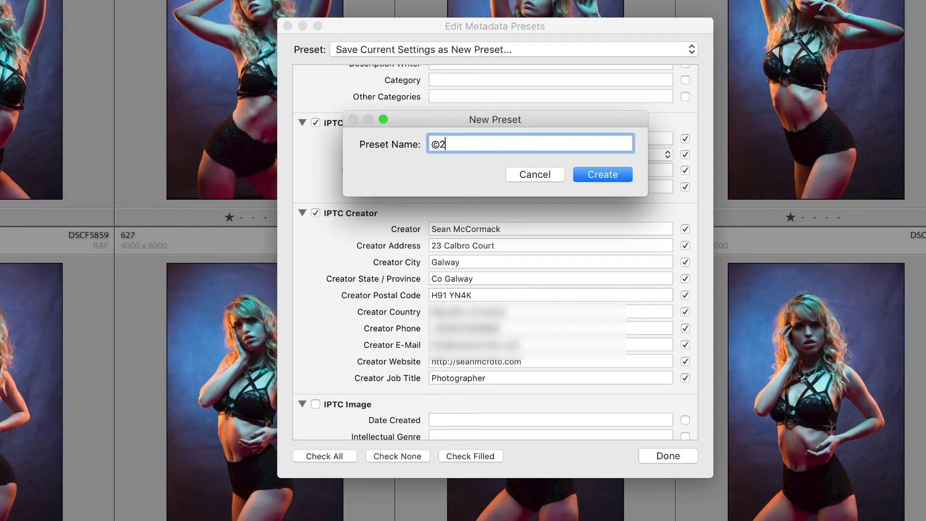
{"action": "type", "text": "017"}
{"action": "left_click", "coordinate": [597, 174]}
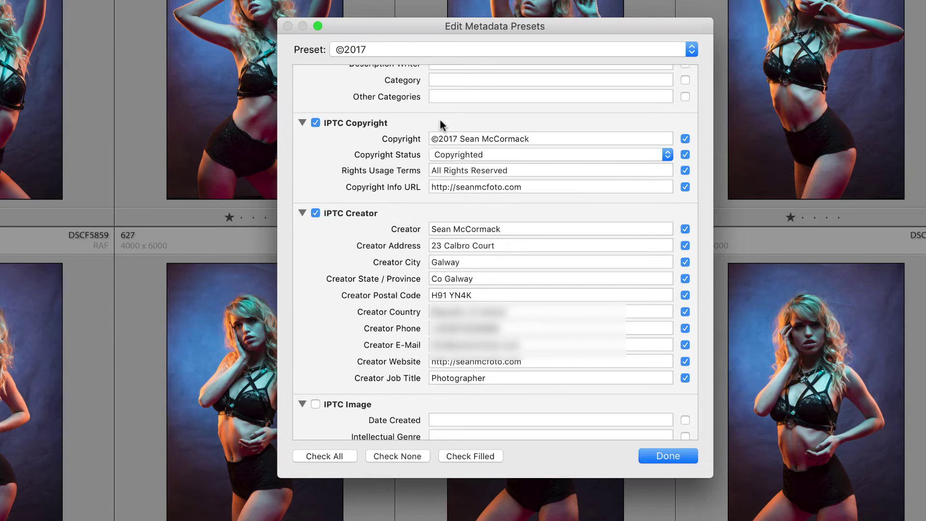
- Close the editor and apply the ©2017 preset to all grid photos, selected with Cmd+A
{"action": "left_click", "coordinate": [662, 456]}
{"action": "left_click", "coordinate": [862, 33]}
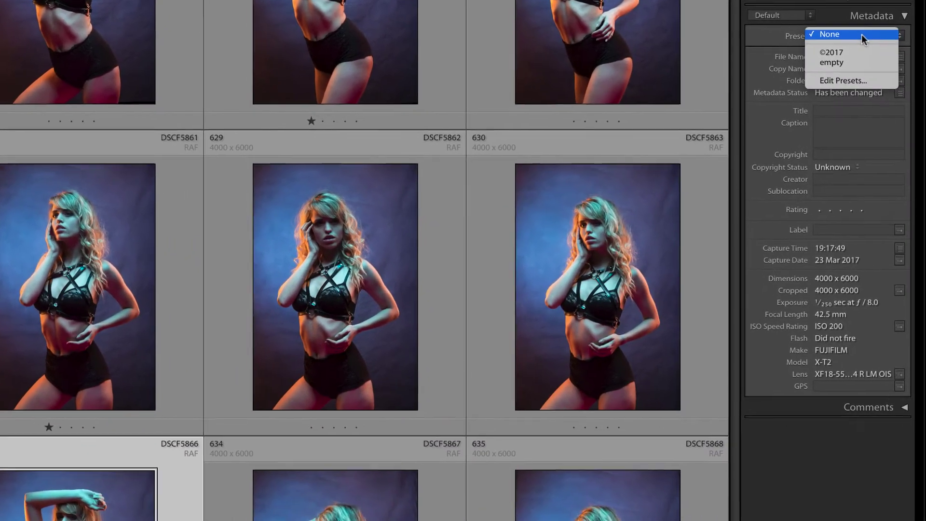
{"action": "left_click", "coordinate": [854, 48]}
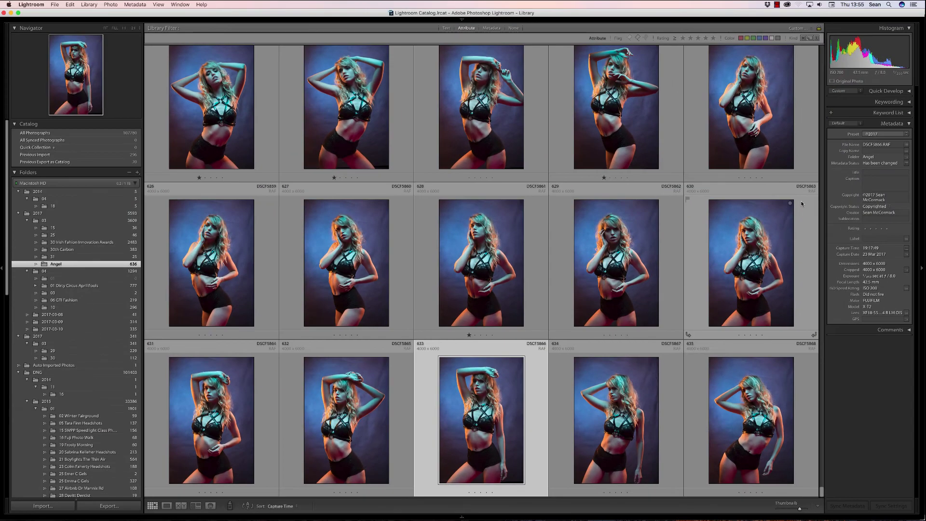
{"action": "key", "text": "super+a"}
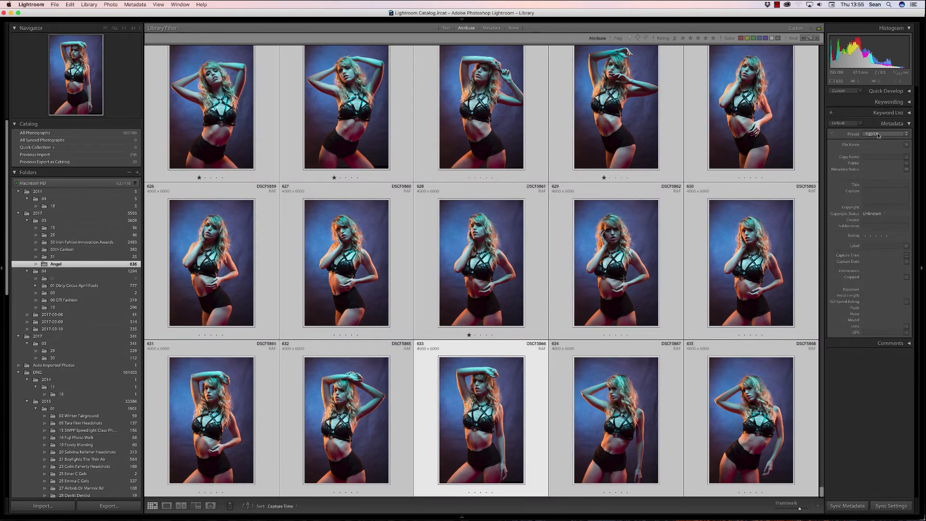
{"action": "left_click", "coordinate": [879, 135]}
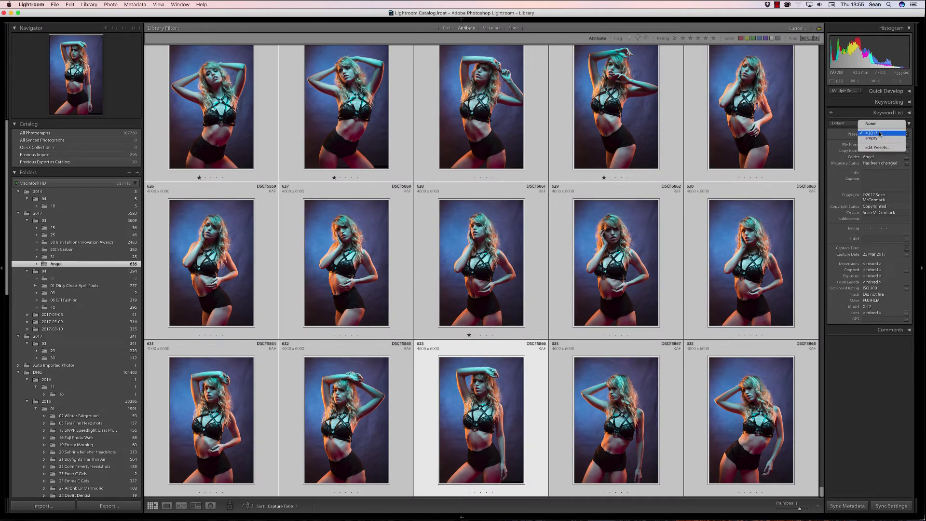
{"action": "left_click", "coordinate": [879, 135]}
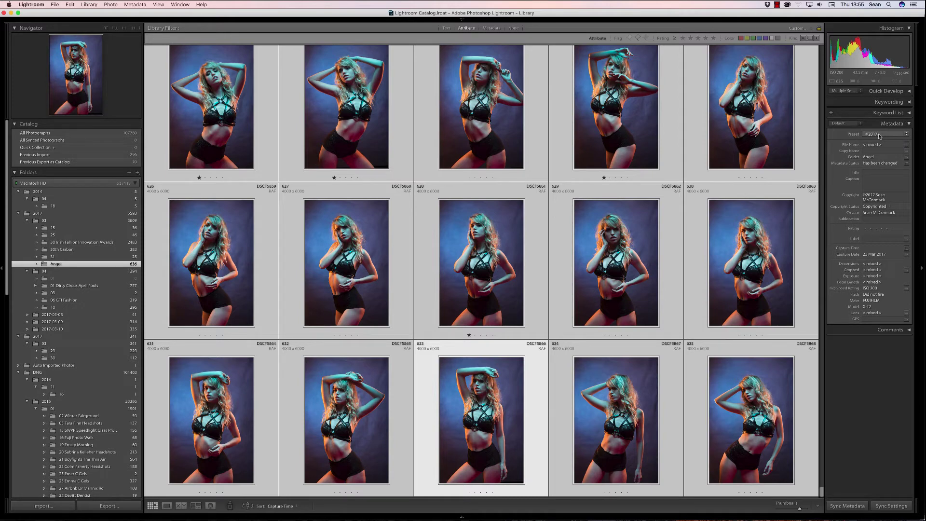
- Reopen the Edit Metadata Presets dialog and scroll through its IPTC Copyright and Creator fields
{"action": "left_click", "coordinate": [880, 135]}
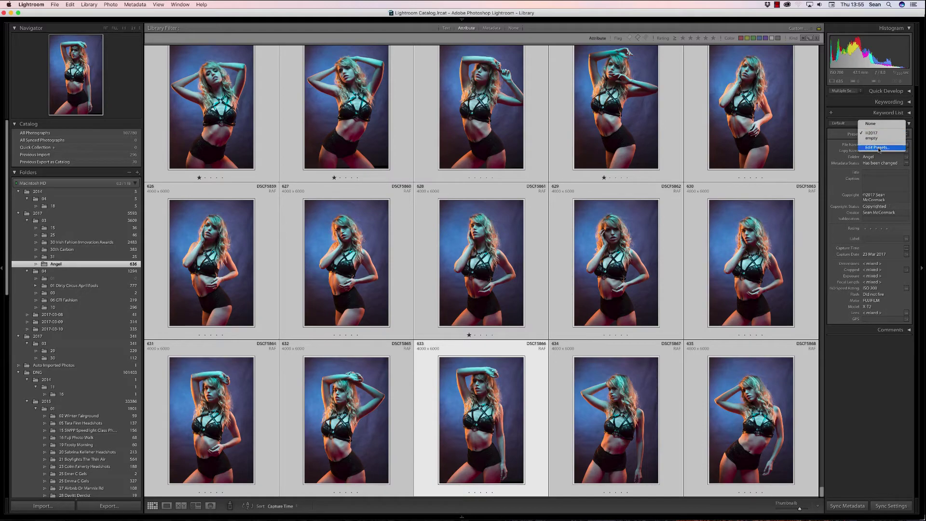
{"action": "left_click", "coordinate": [879, 150]}
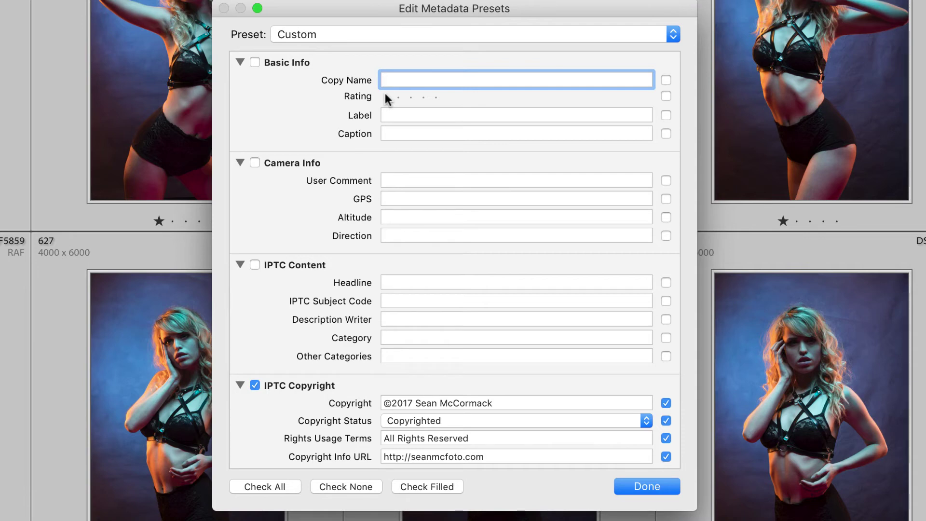
{"action": "scroll", "coordinate": [398, 97], "scroll_direction": "down", "scroll_amount": 3}
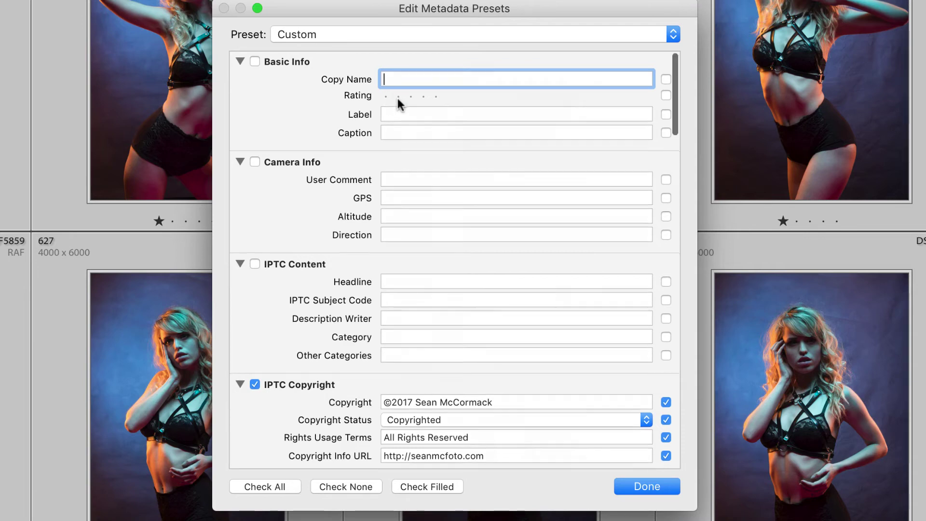
{"action": "scroll", "coordinate": [405, 128], "scroll_direction": "down", "scroll_amount": 10}
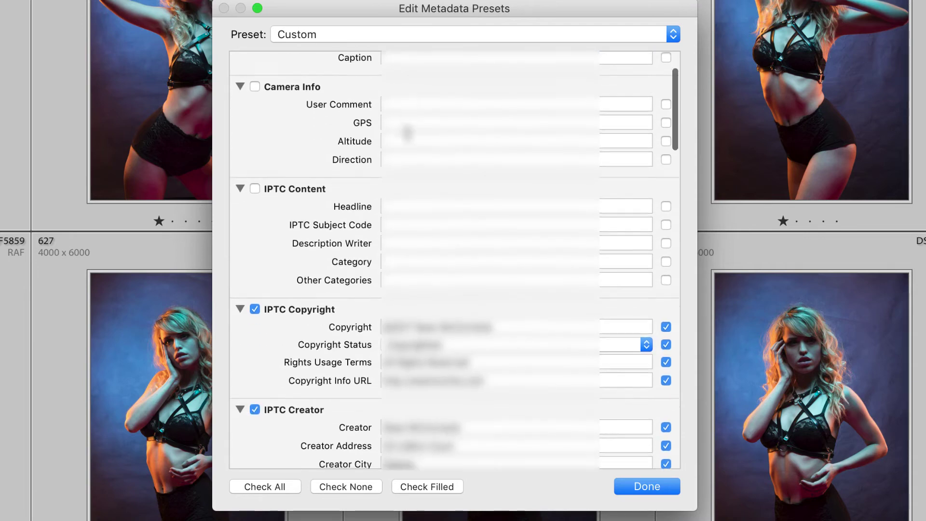
{"action": "scroll", "coordinate": [407, 133], "scroll_direction": "down", "scroll_amount": 10}
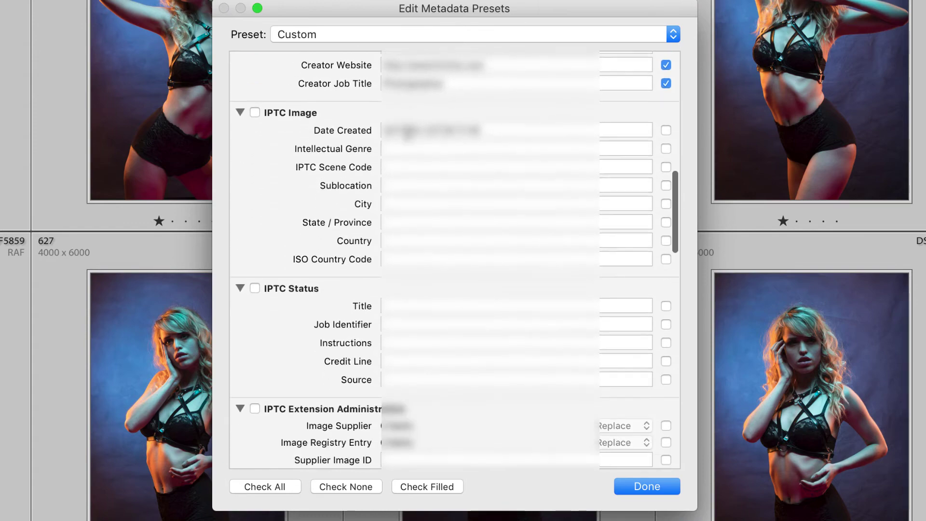
{"action": "scroll", "coordinate": [407, 140], "scroll_direction": "up", "scroll_amount": 14}
{"action": "scroll", "coordinate": [408, 138], "scroll_direction": "up", "scroll_amount": 3}
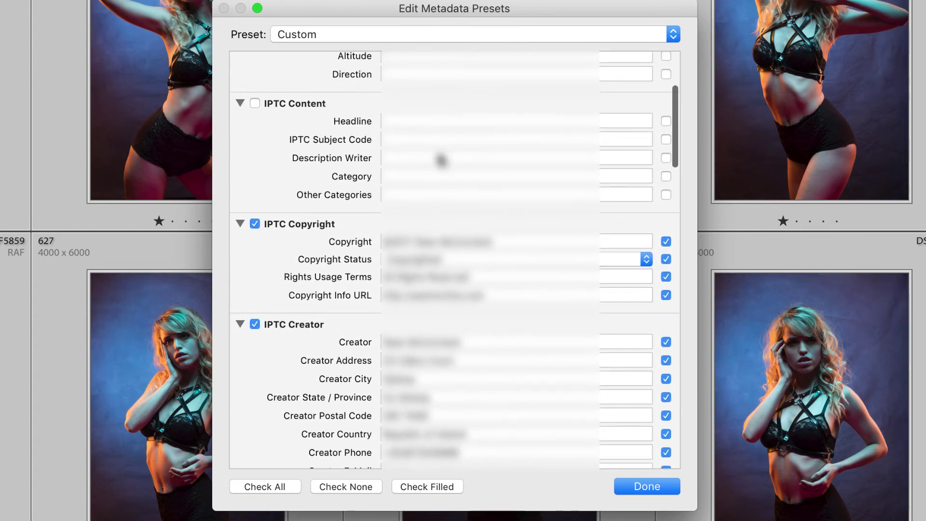
{"action": "scroll", "coordinate": [441, 156], "scroll_direction": "up", "scroll_amount": 8}
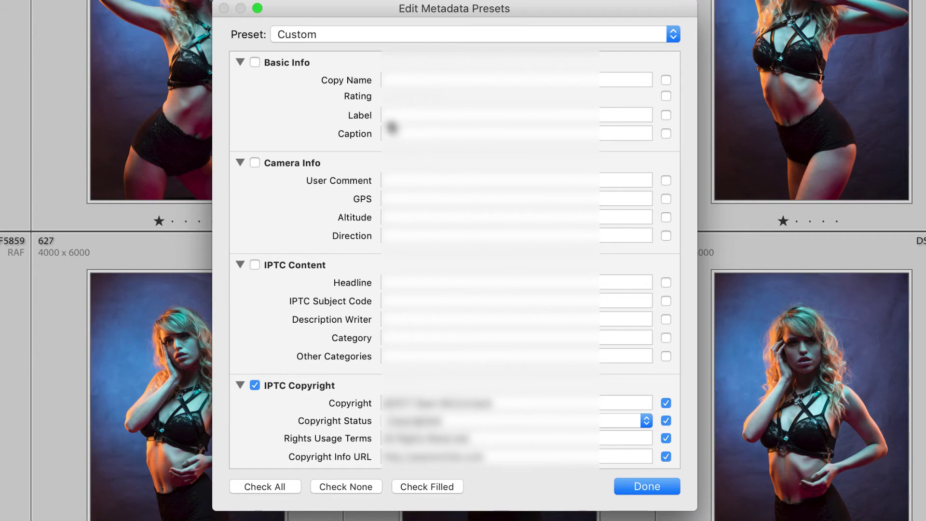
{"action": "scroll", "coordinate": [436, 145], "scroll_direction": "down", "scroll_amount": 3}
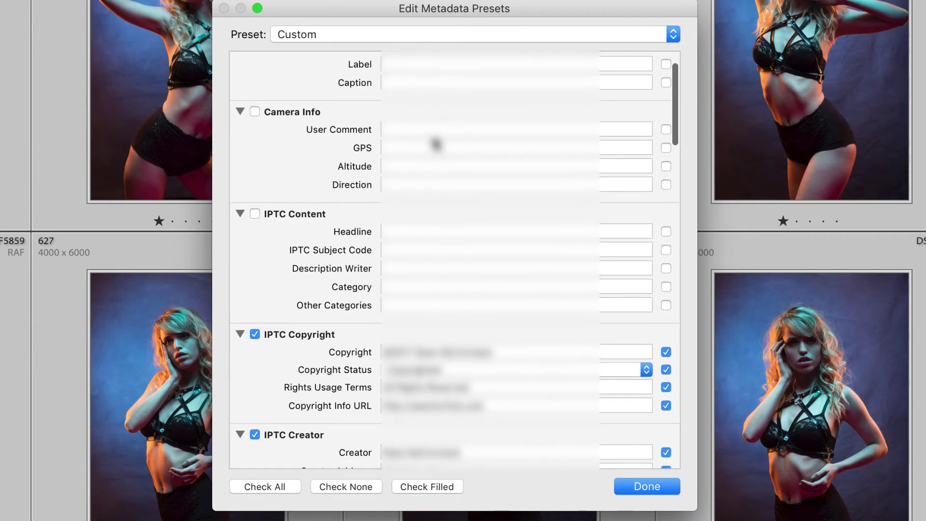
{"action": "scroll", "coordinate": [436, 145], "scroll_direction": "down", "scroll_amount": 20}
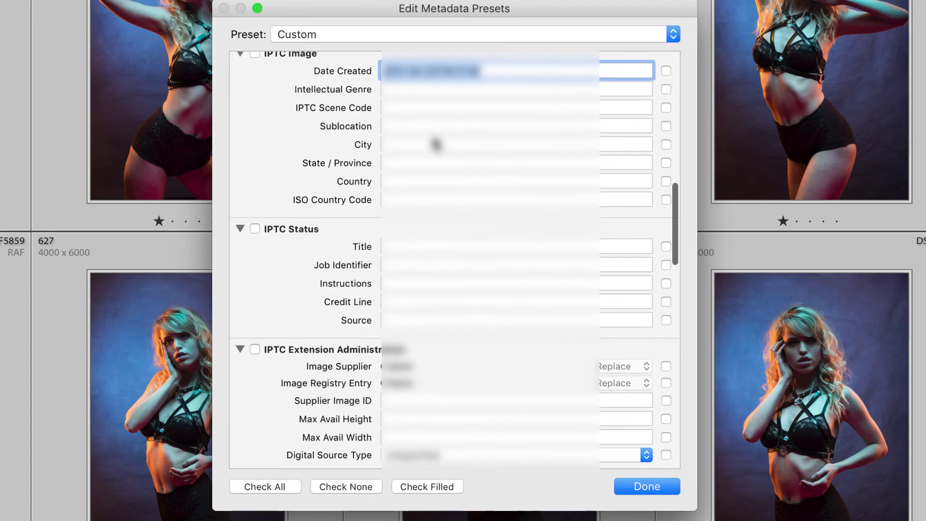
{"action": "scroll", "coordinate": [436, 145], "scroll_direction": "down", "scroll_amount": 20}
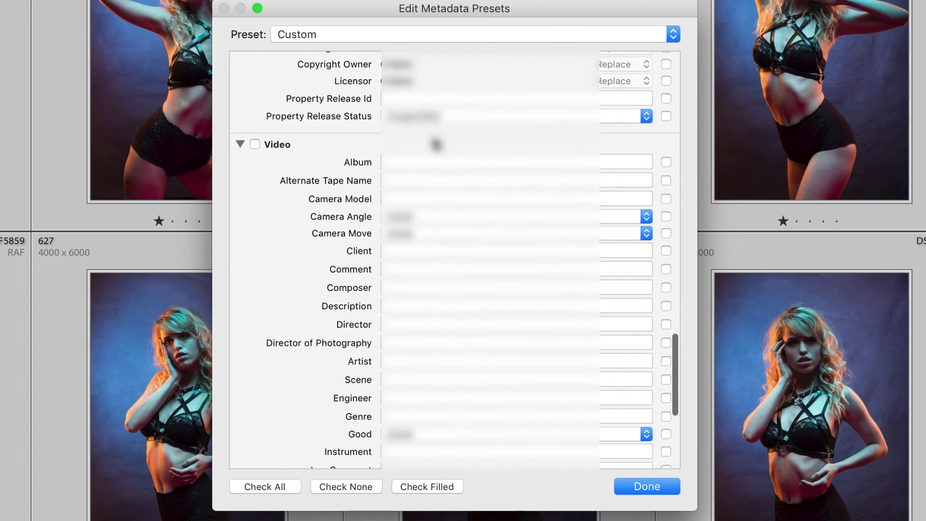
{"action": "scroll", "coordinate": [475, 381], "scroll_direction": "down", "scroll_amount": 15}
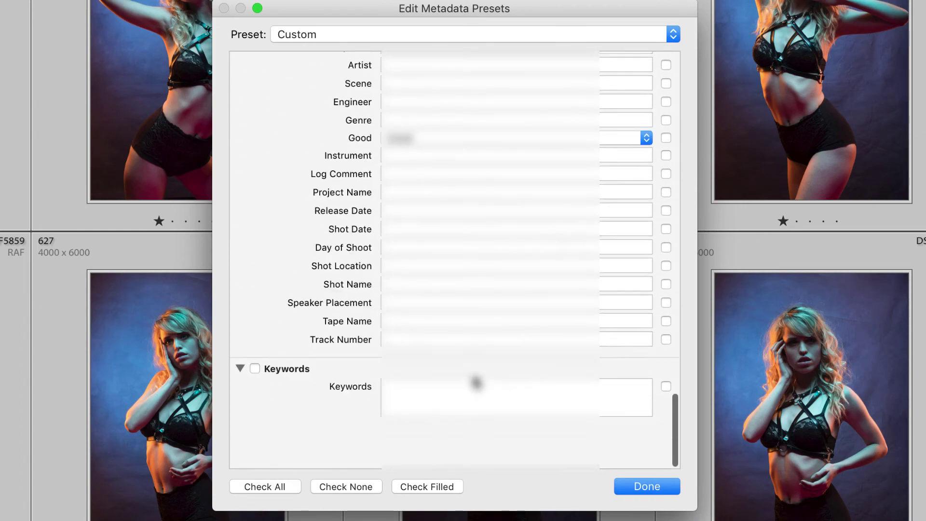
{"action": "scroll", "coordinate": [475, 382], "scroll_direction": "up", "scroll_amount": 3}
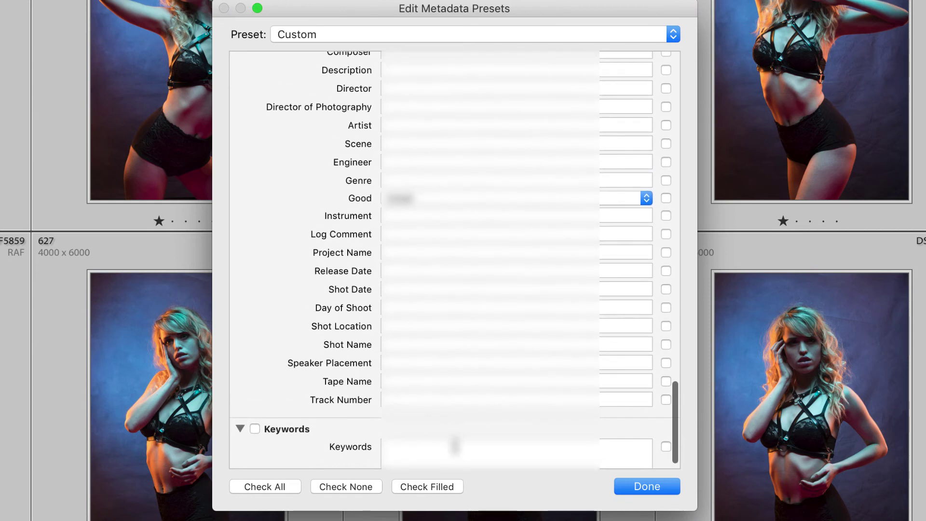
{"action": "scroll", "coordinate": [453, 251], "scroll_direction": "down", "scroll_amount": 2}
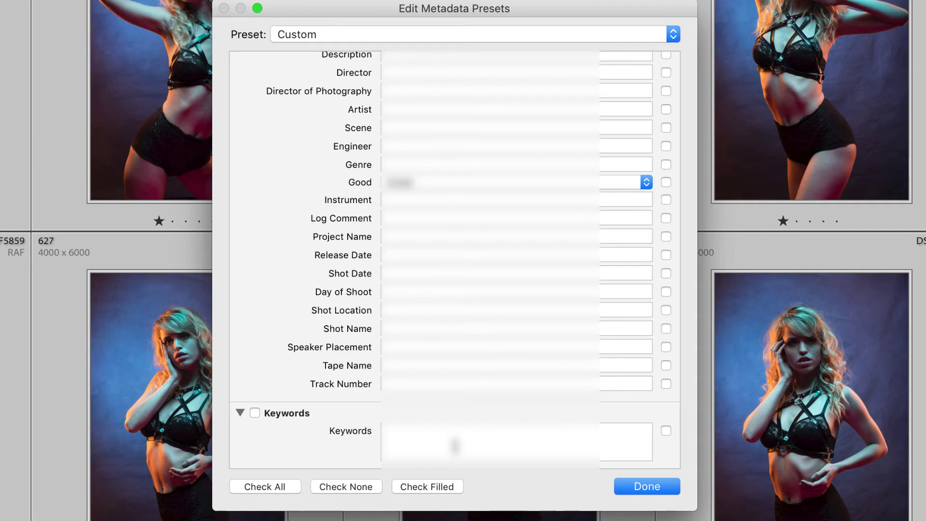
{"action": "scroll", "coordinate": [455, 446], "scroll_direction": "up", "scroll_amount": 10}
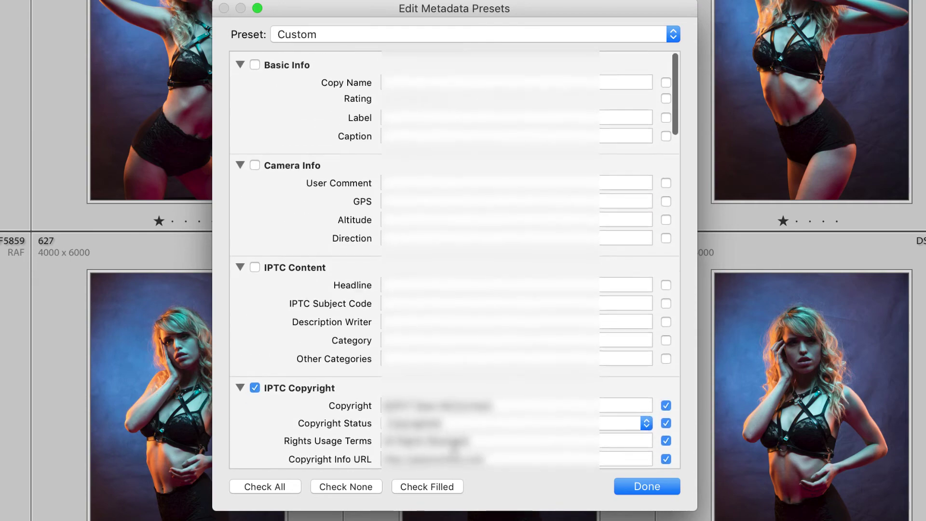
- Load the ©2017 preset from the editor's Preset dropdown
{"action": "left_click", "coordinate": [378, 34]}
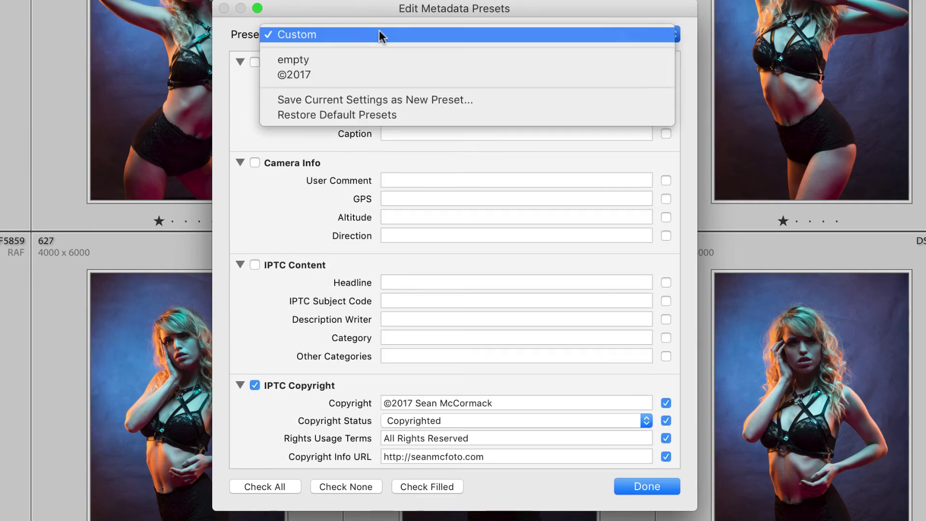
{"action": "left_click", "coordinate": [385, 74]}
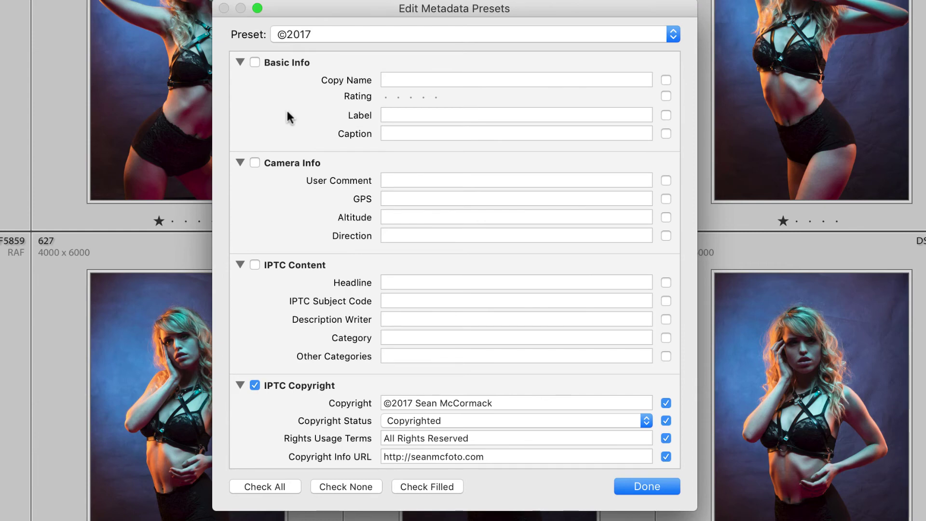